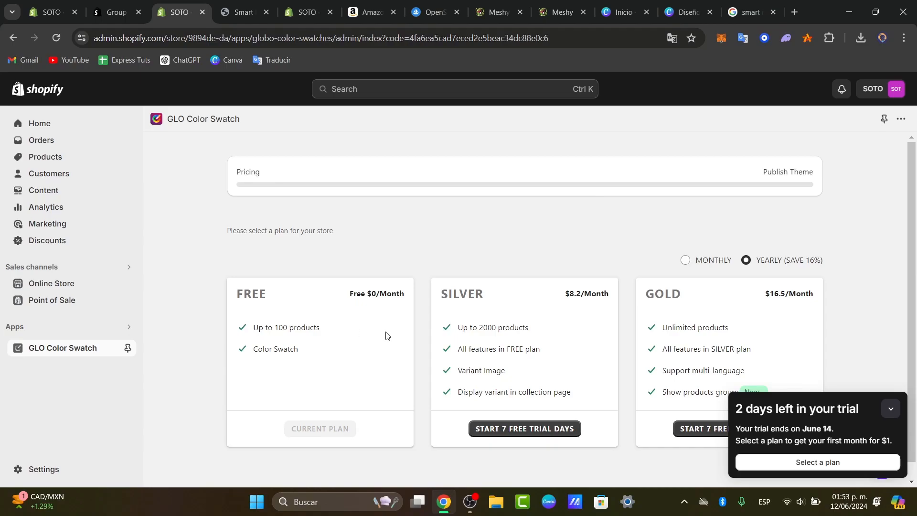
Continue with the Free plan of GLO Color Swatch and open the theme editor for the Dawn live theme's app embed.
drag(273, 311, 317, 327)
drag(262, 332, 311, 334)
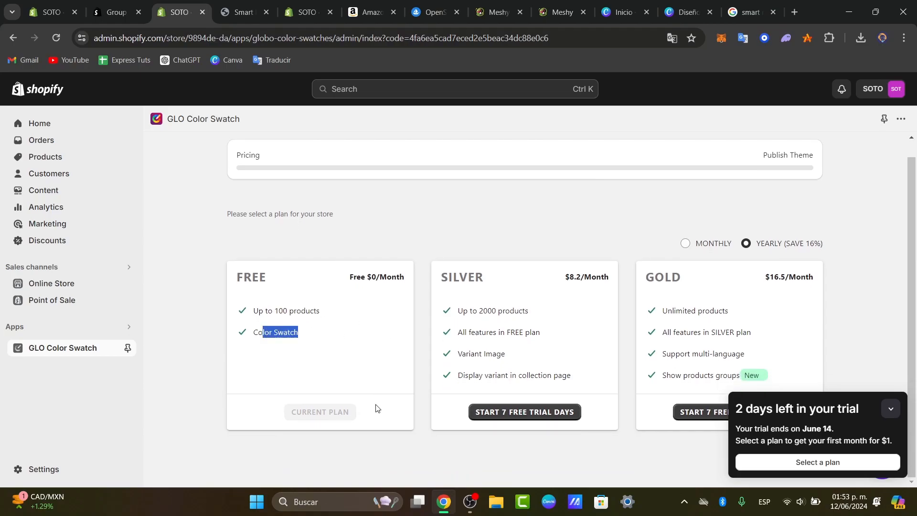
click(891, 409)
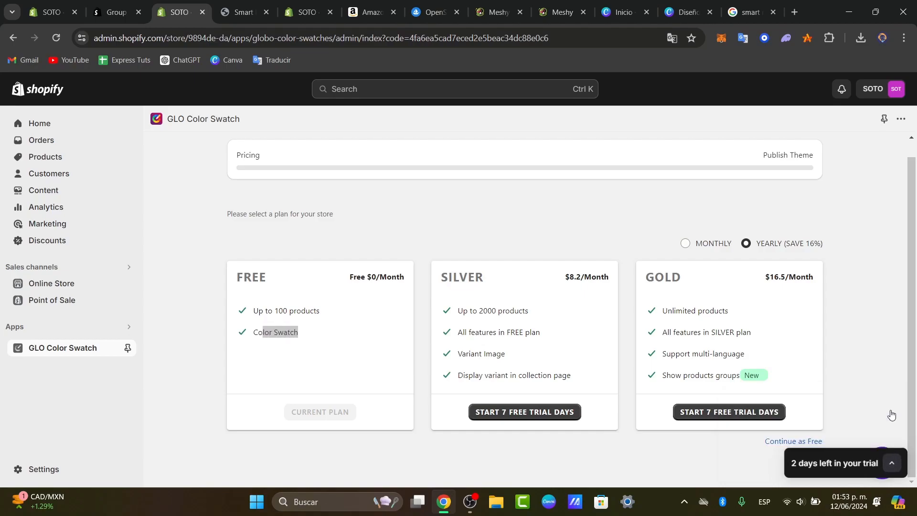
click(100, 348)
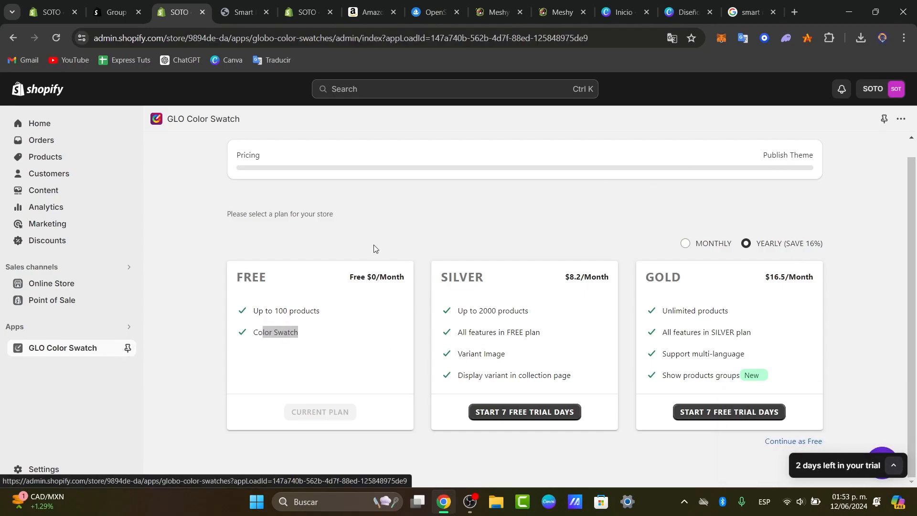
click(297, 165)
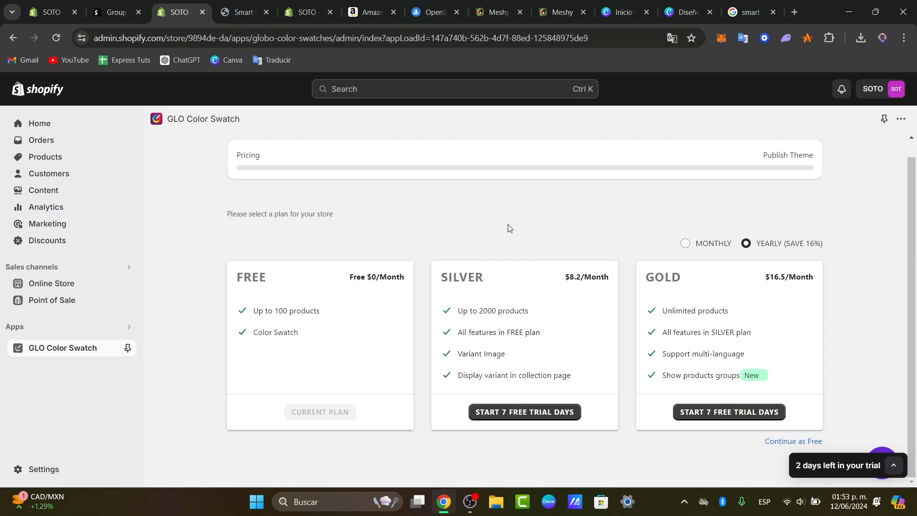
drag(294, 217, 334, 216)
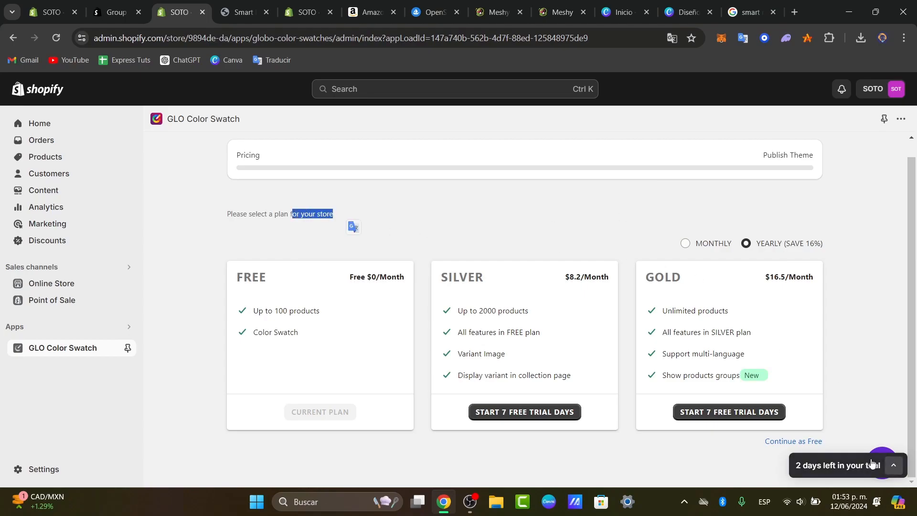
click(817, 442)
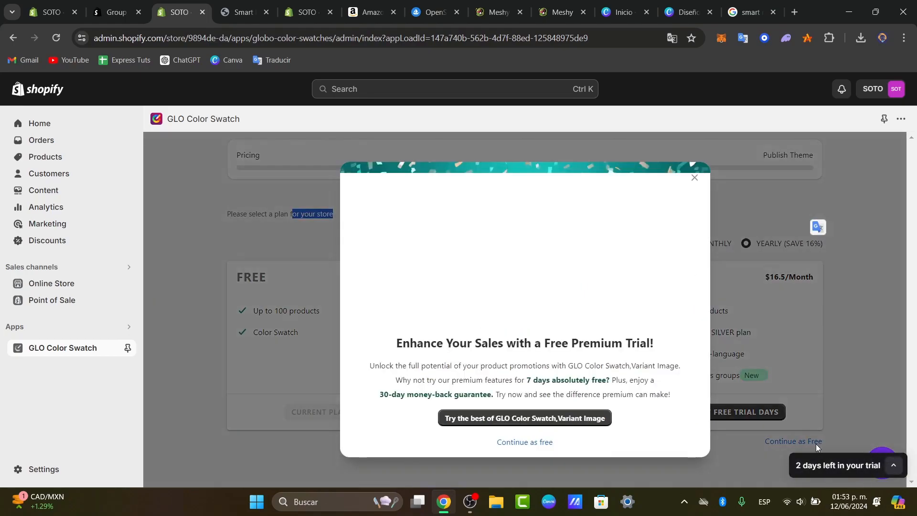
click(539, 442)
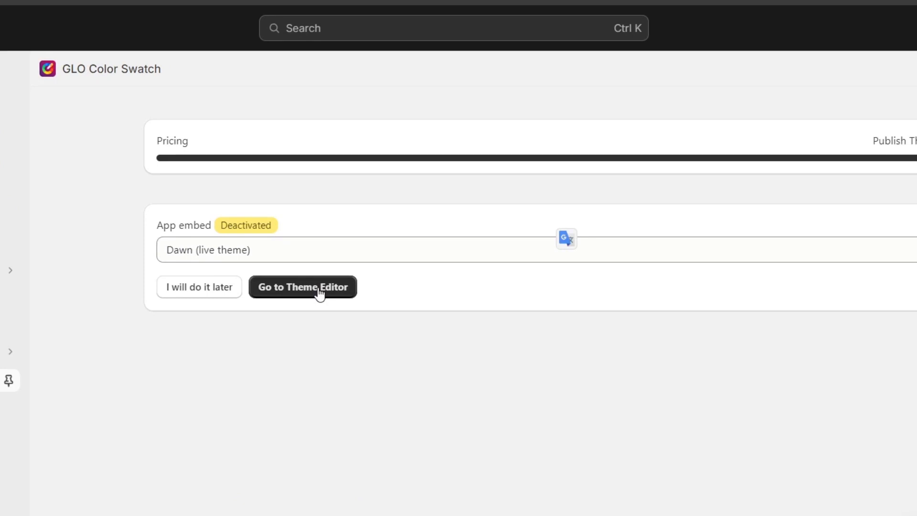
click(339, 281)
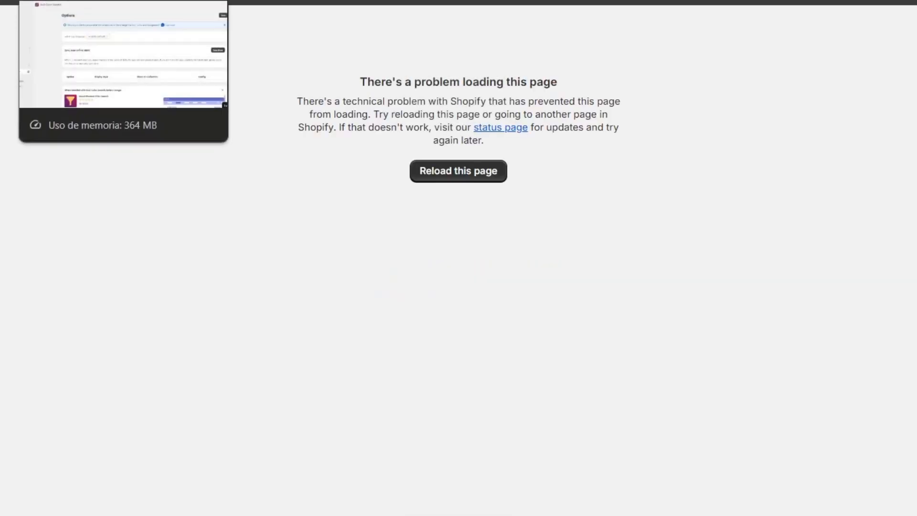
Return to the GLO Color Swatch options page, review its sync section, and sync the online store.
click(76, 2)
scroll(706, 316, down, 4)
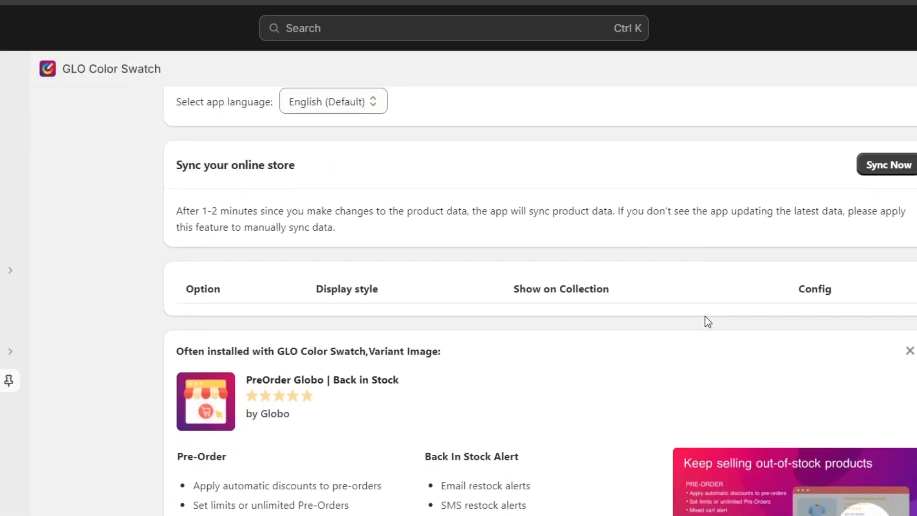
drag(209, 118, 283, 127)
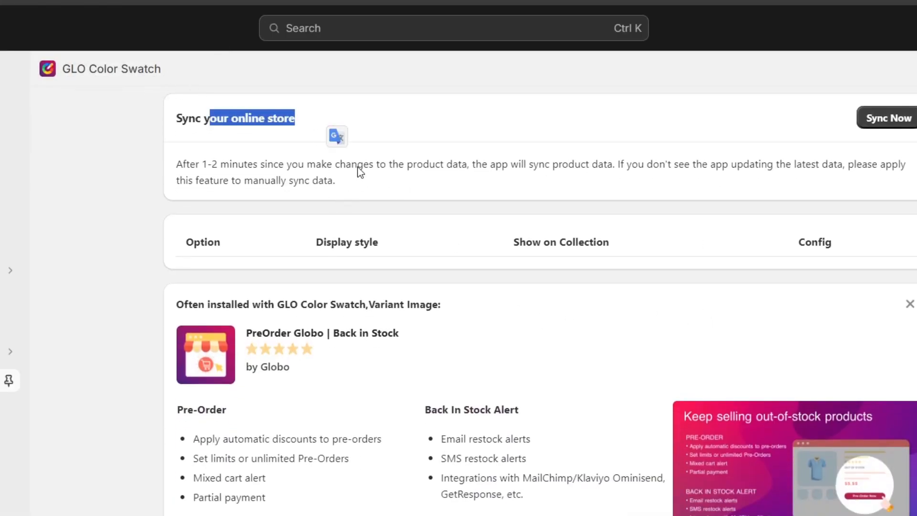
scroll(633, 265, down, 4)
scroll(633, 265, up, 8)
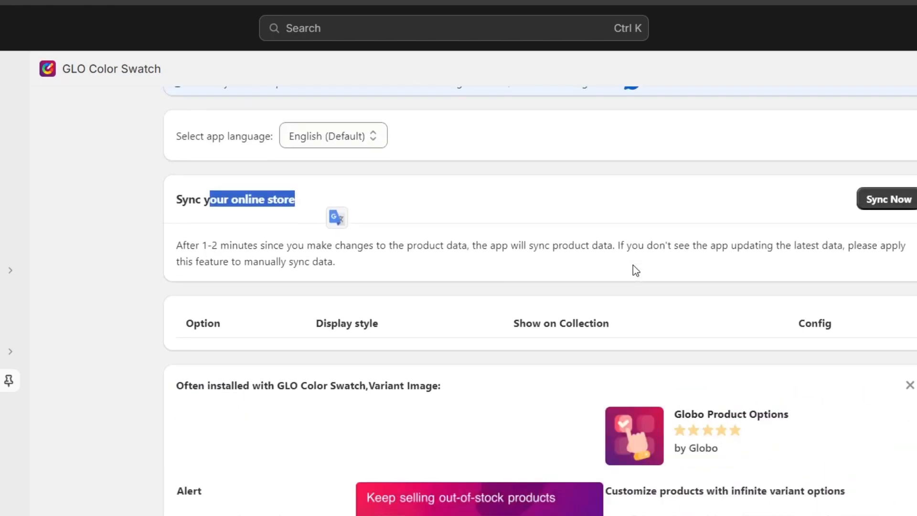
click(889, 280)
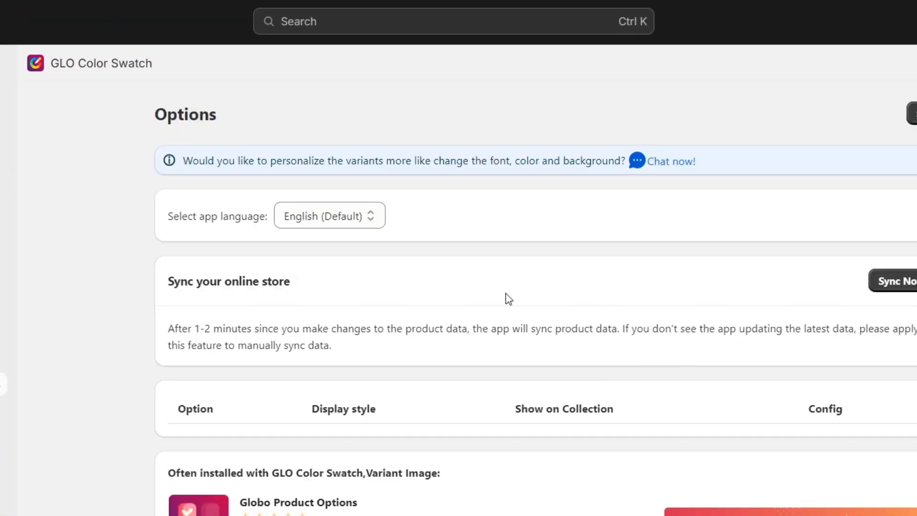
Look over the swatch app's options and settings pages, and open the Smart Ring Tracker product for editing.
scroll(876, 396, down, 10)
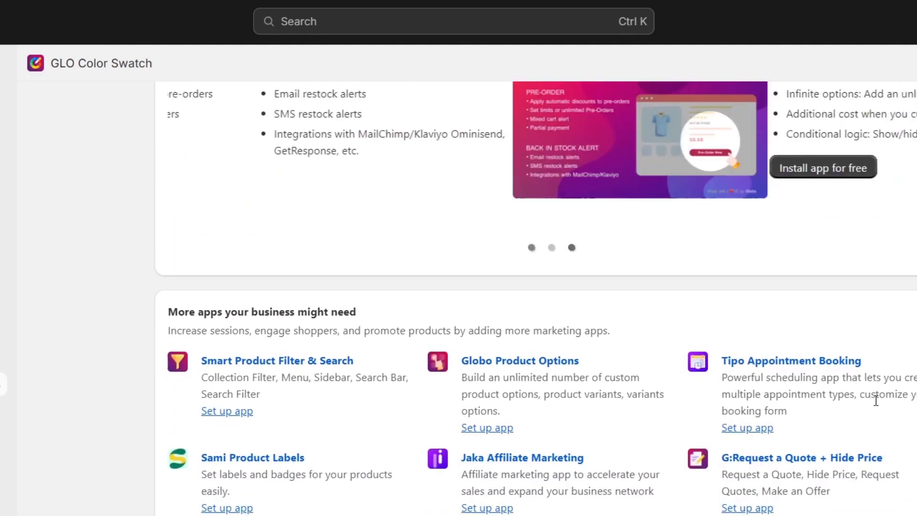
click(2, 407)
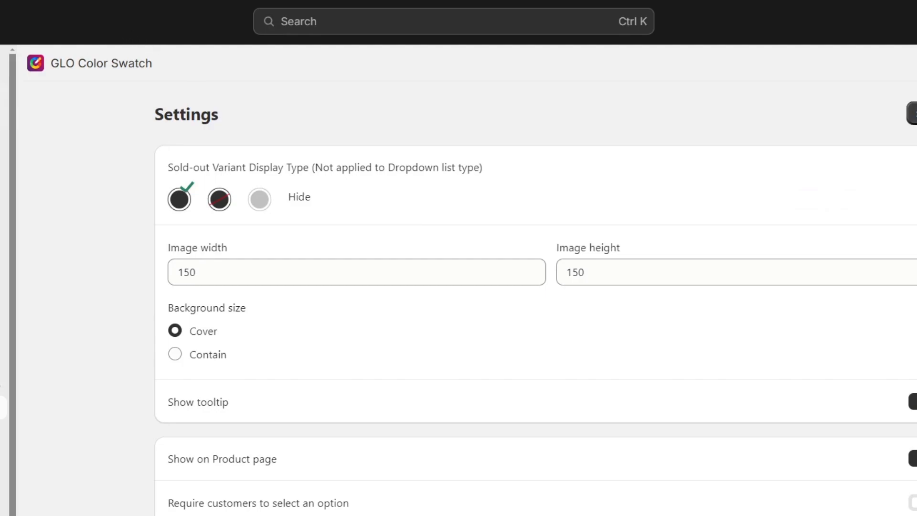
click(2, 117)
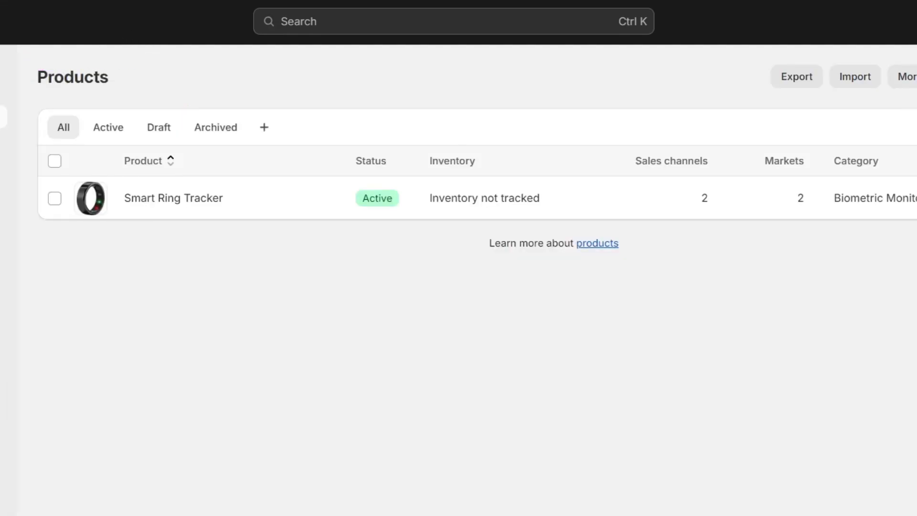
click(216, 212)
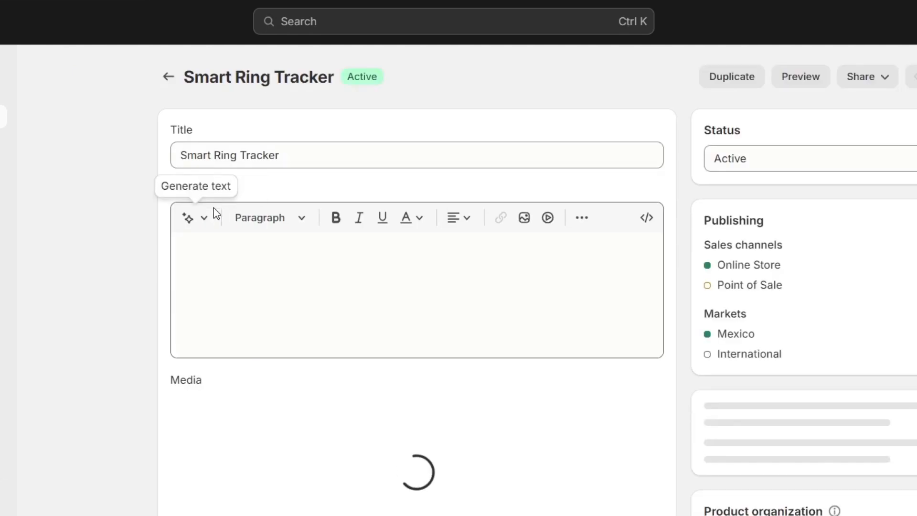
Add a Color variant option with the value Gold to the Smart Ring Tracker product.
scroll(547, 307, down, 8)
scroll(571, 432, down, 12)
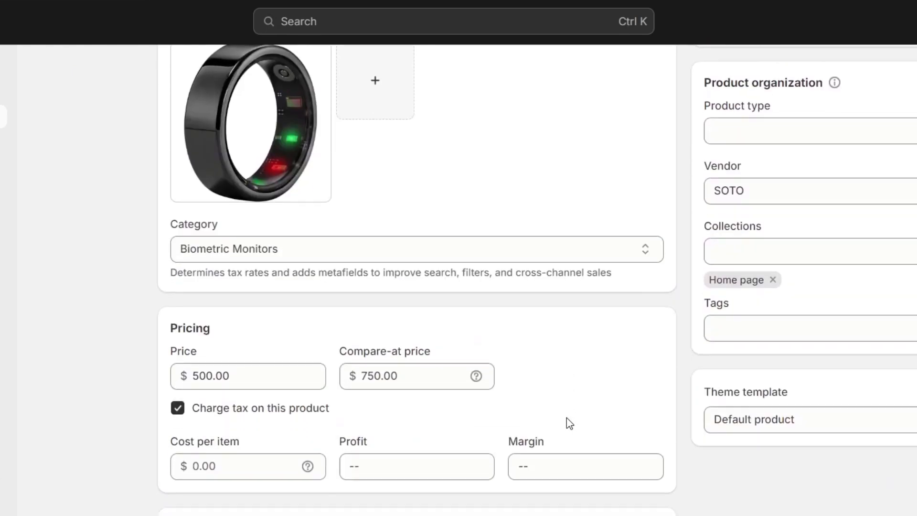
scroll(386, 371, down, 6)
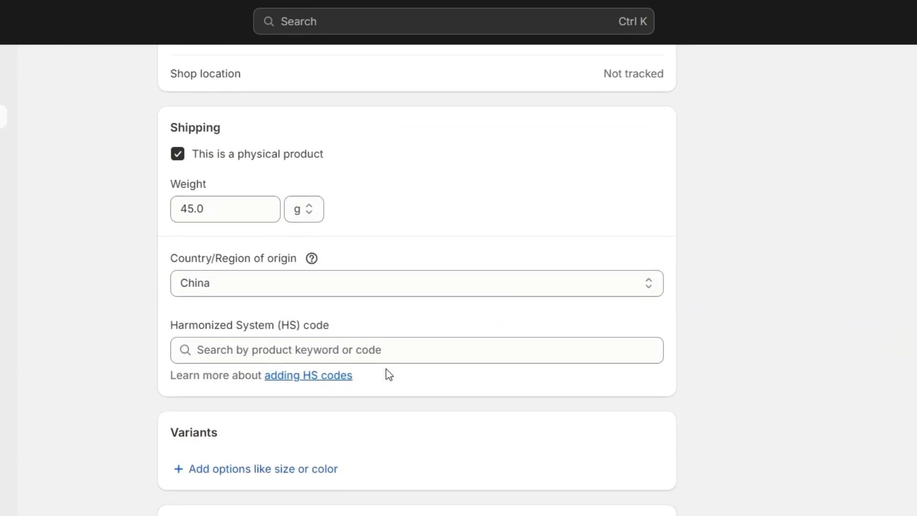
click(245, 395)
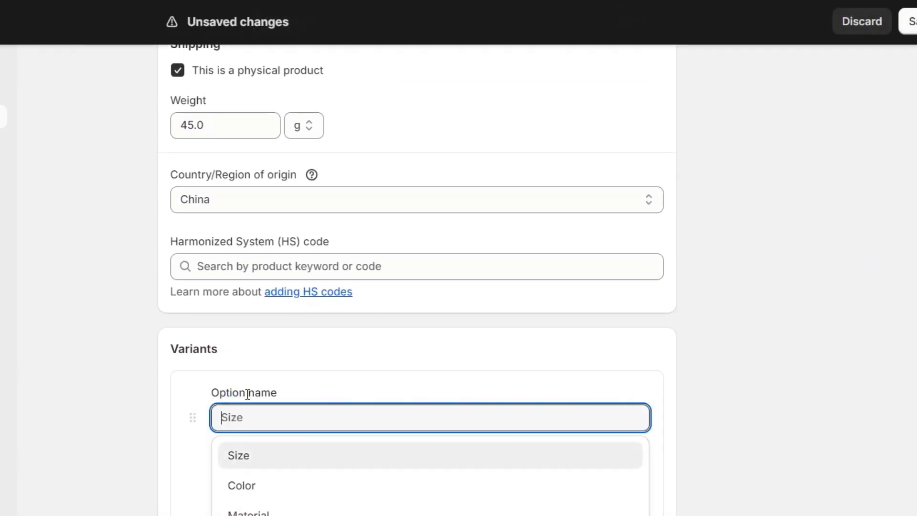
scroll(338, 368, down, 5)
click(281, 234)
click(310, 228)
text(Gold)
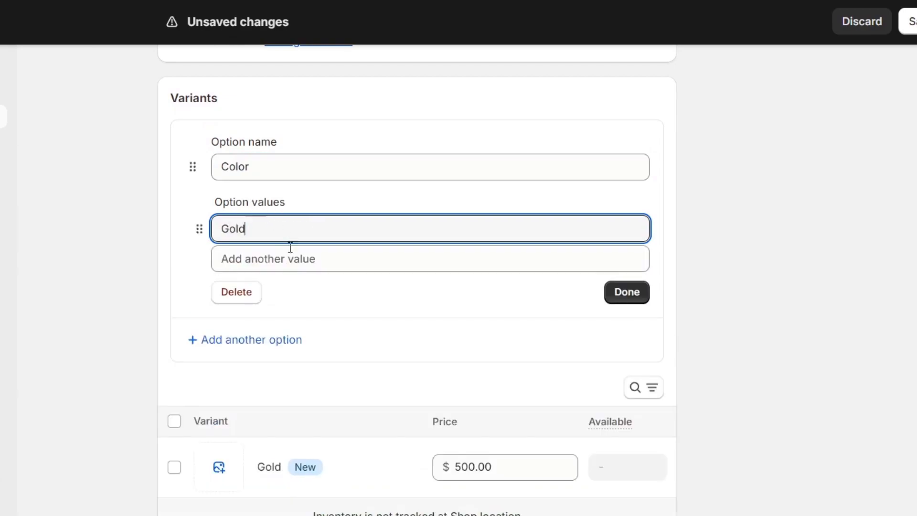
click(624, 299)
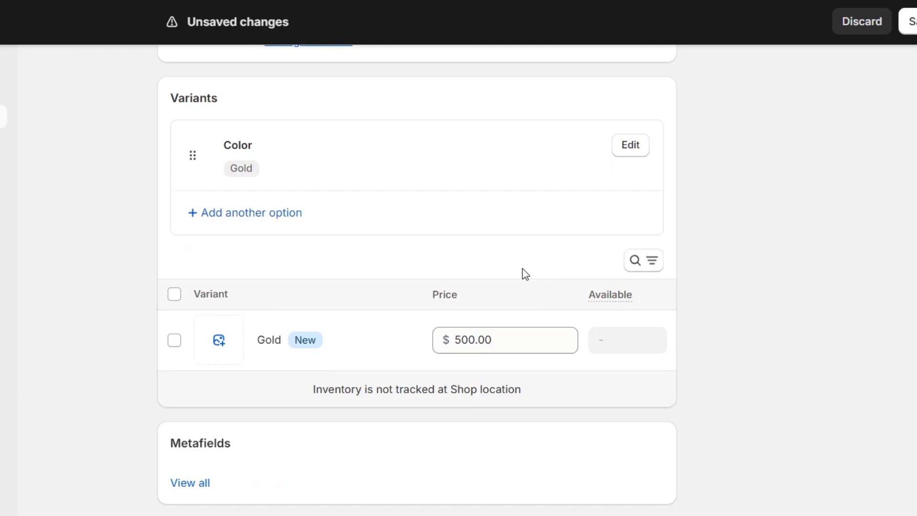
Upload a picture of the gold ring and assign it as the Gold variant's image.
scroll(526, 275, down, 2)
click(223, 258)
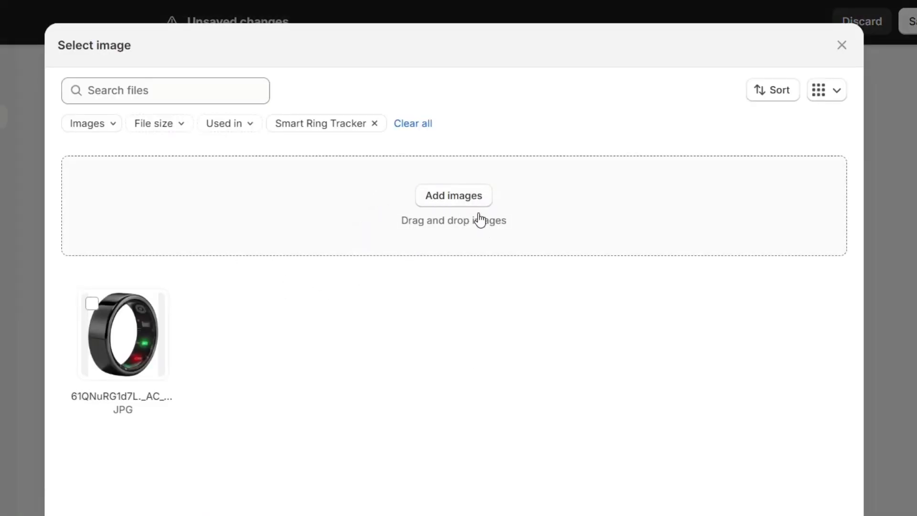
click(477, 198)
click(556, 322)
drag(850, 28, 127, 325)
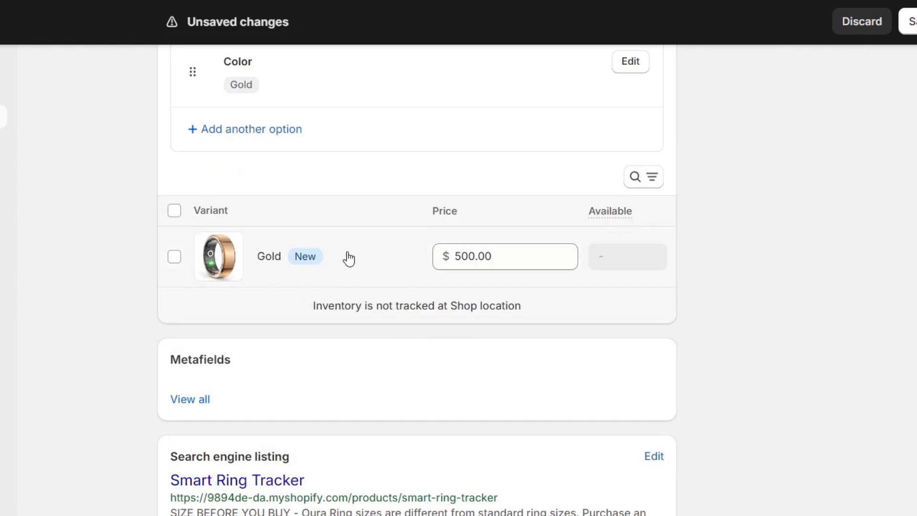
Enter 234 as the product's SKU and save the product changes.
scroll(528, 308, up, 1)
scroll(527, 303, up, 12)
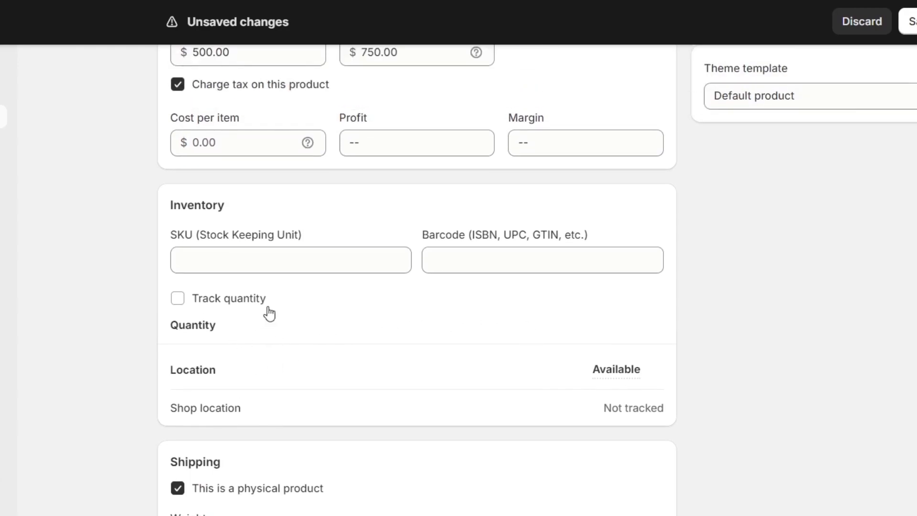
click(348, 262)
text(234)
click(549, 262)
scroll(702, 318, up, 10)
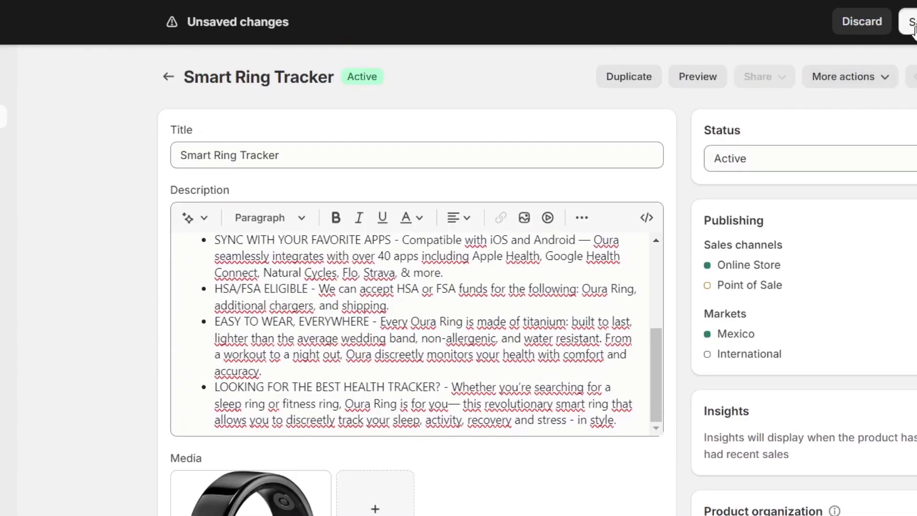
click(910, 21)
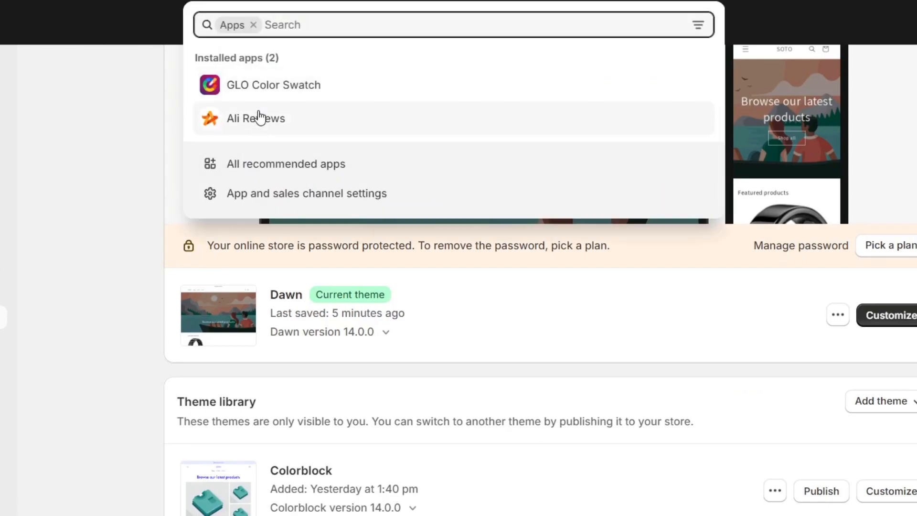
Reopen GLO Color Swatch and sync the online store to load the product's new variant option.
click(273, 90)
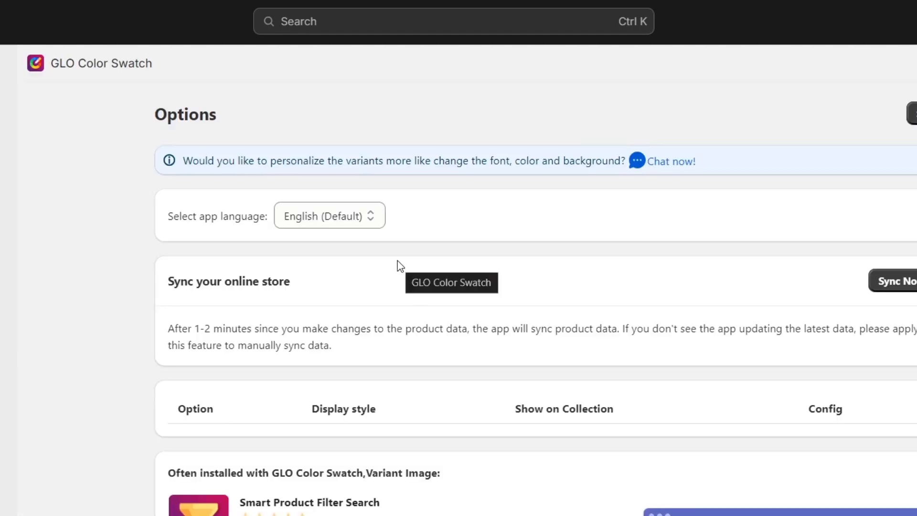
scroll(672, 268, down, 9)
scroll(674, 315, up, 7)
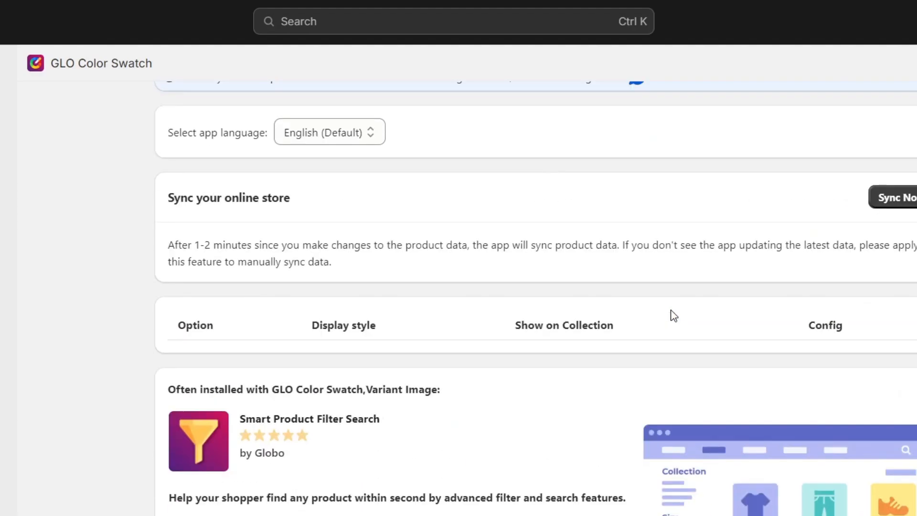
click(895, 198)
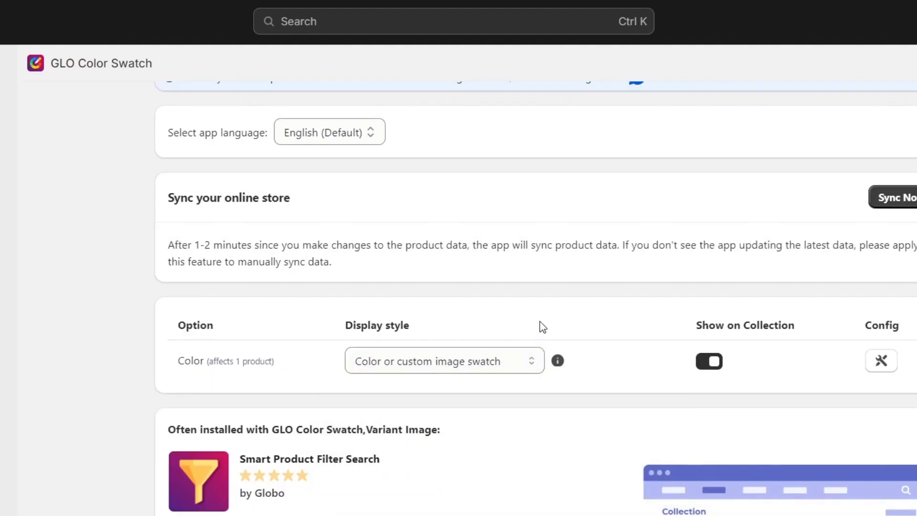
Open the Color option's configuration and set Color 1 of the Gold item to the dark gold BDA609.
drag(204, 371, 271, 371)
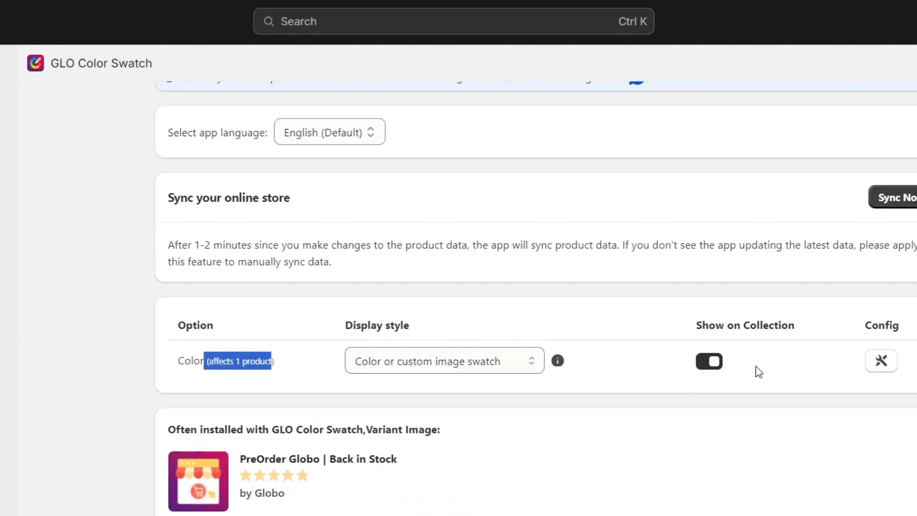
click(887, 370)
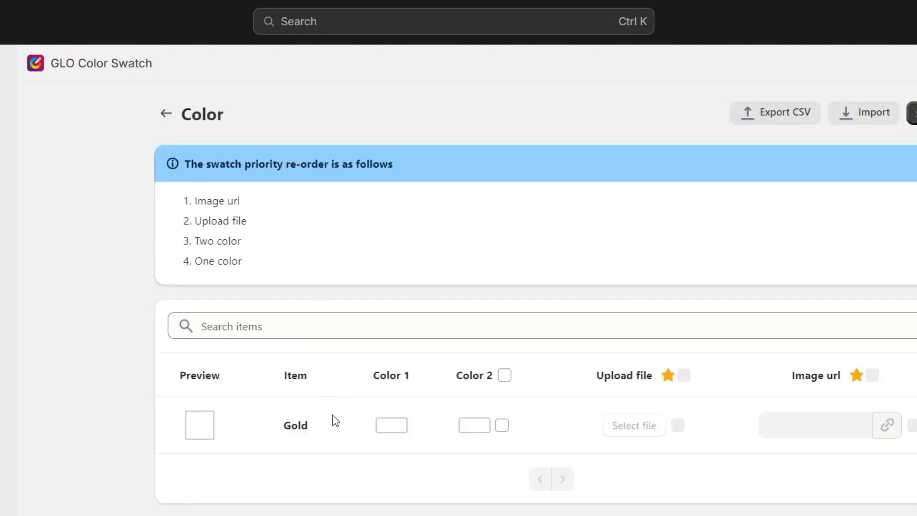
drag(310, 426, 276, 427)
click(403, 430)
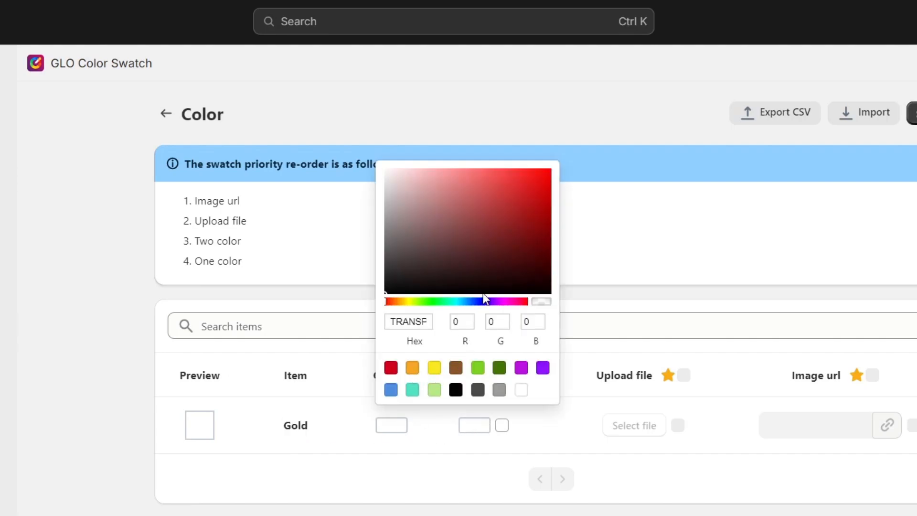
drag(429, 304, 406, 301)
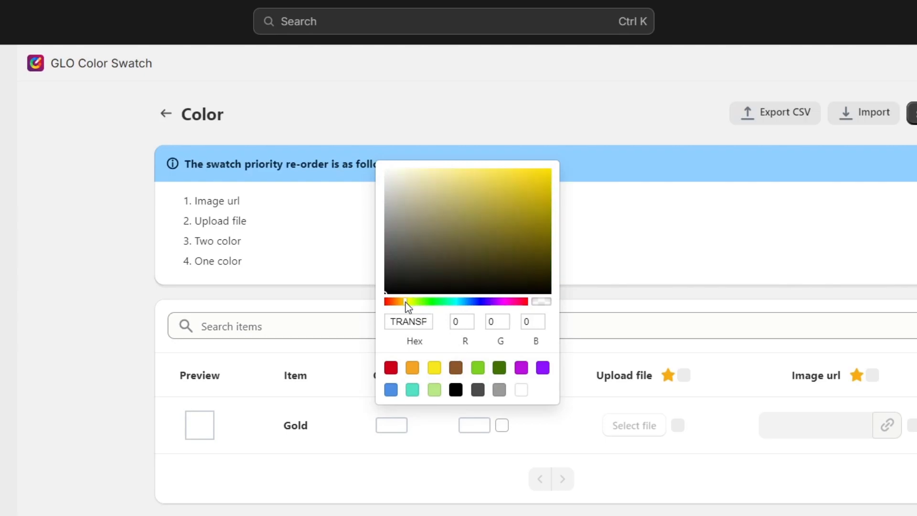
click(543, 201)
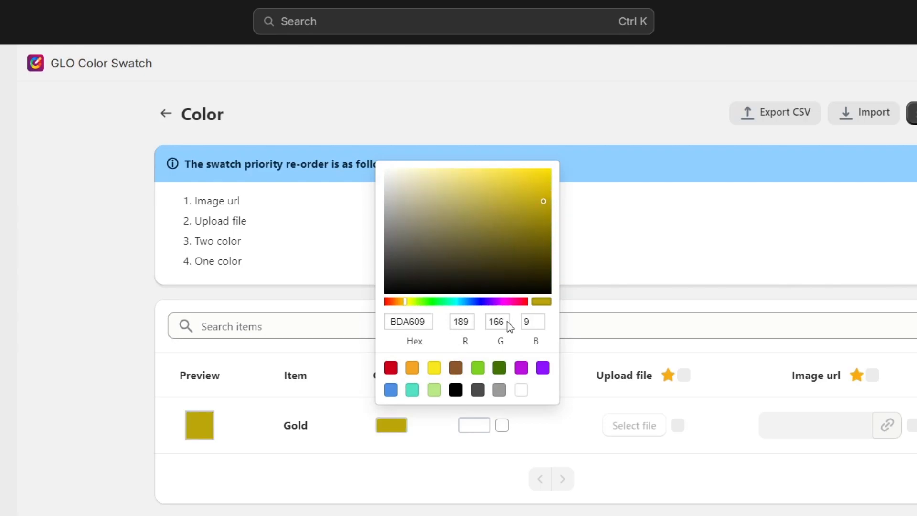
Pick a yellow shade as Color 2 of the Gold item and sync the online store data again.
click(473, 430)
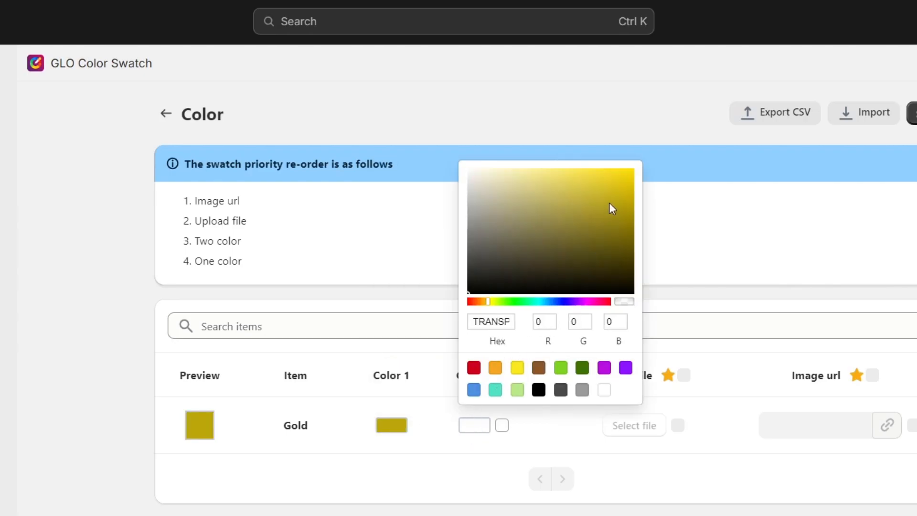
click(619, 185)
click(633, 182)
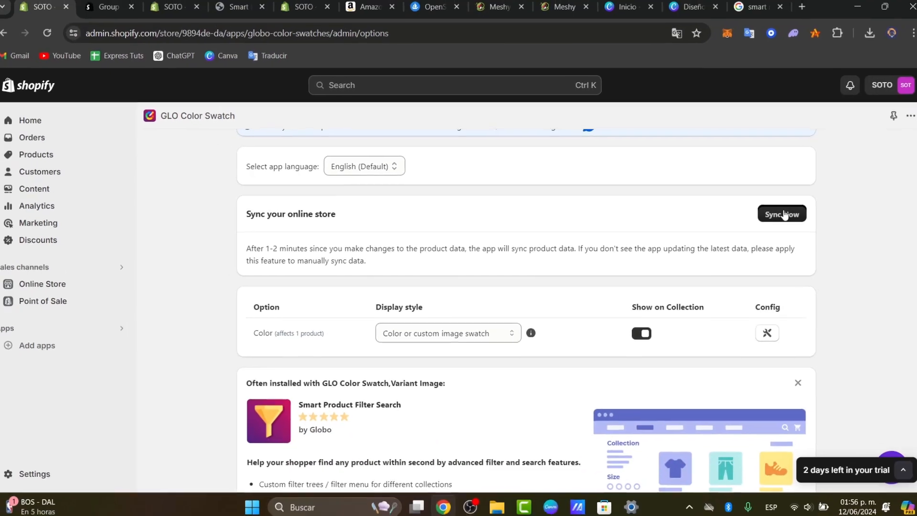
click(877, 202)
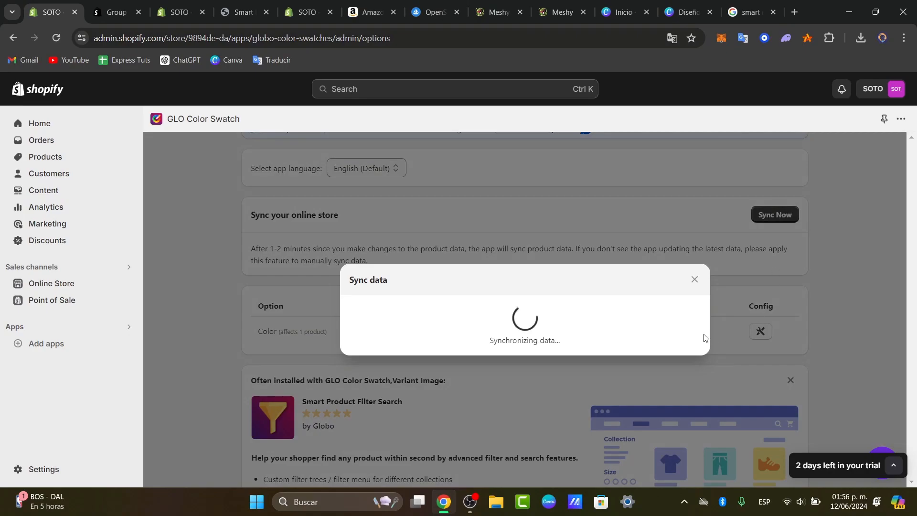
scroll(666, 357, down, 3)
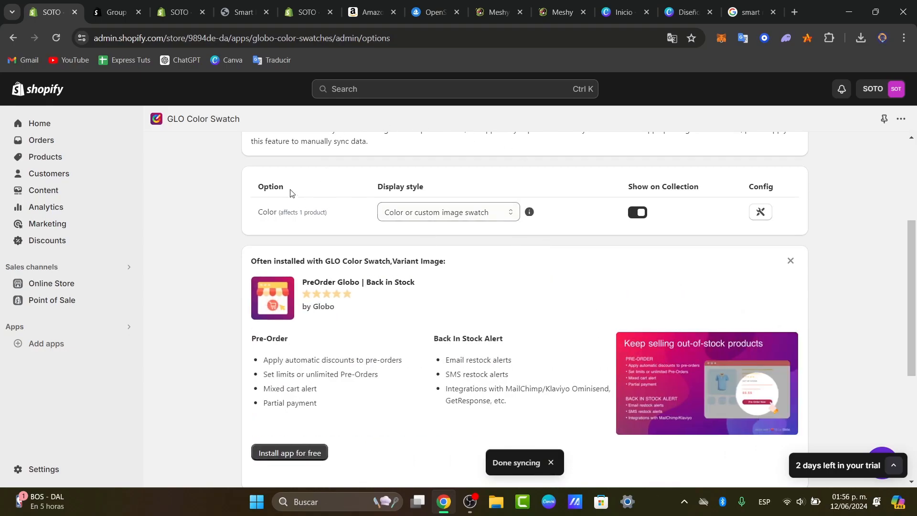
Reload the Smart Ring Tracker storefront preview and examine the product page for the color swatches.
click(236, 5)
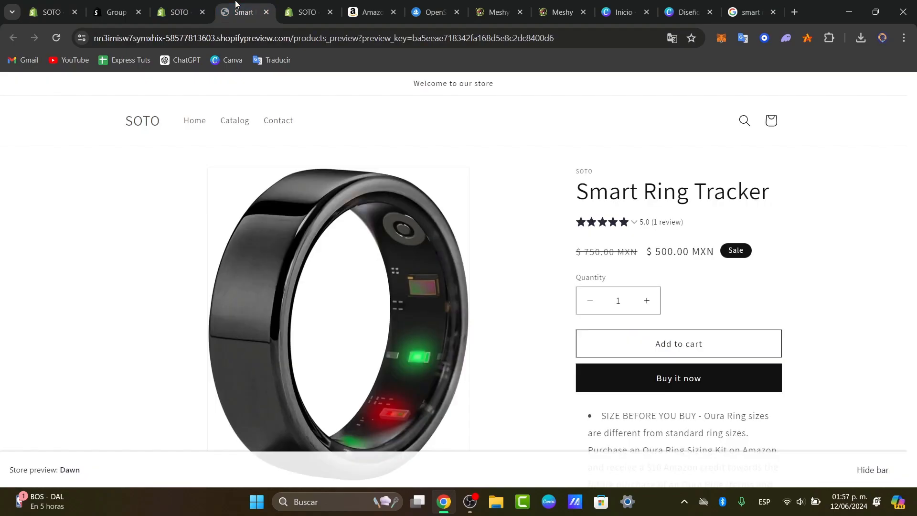
click(64, 37)
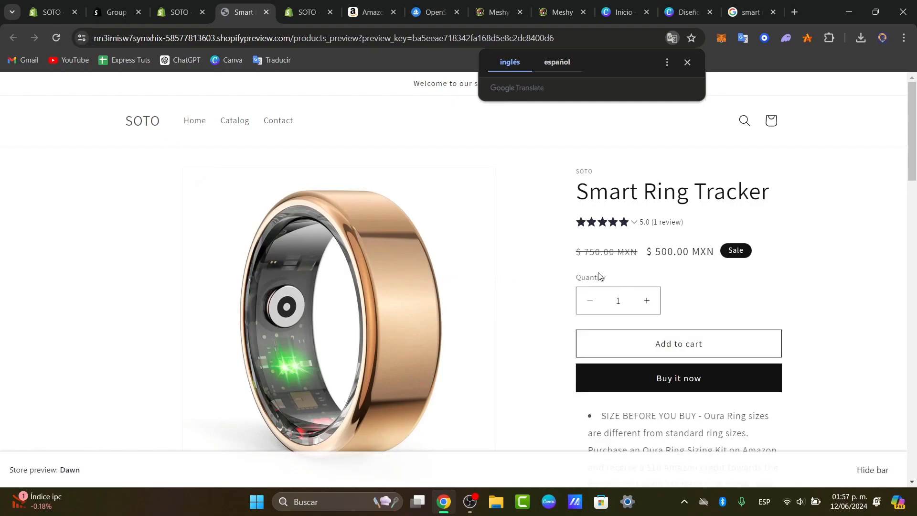
scroll(833, 295, down, 10)
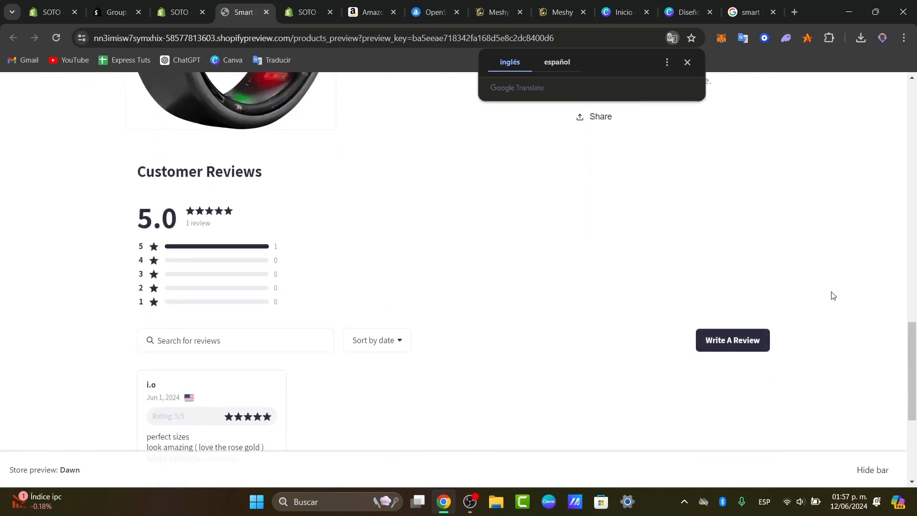
scroll(829, 295, up, 10)
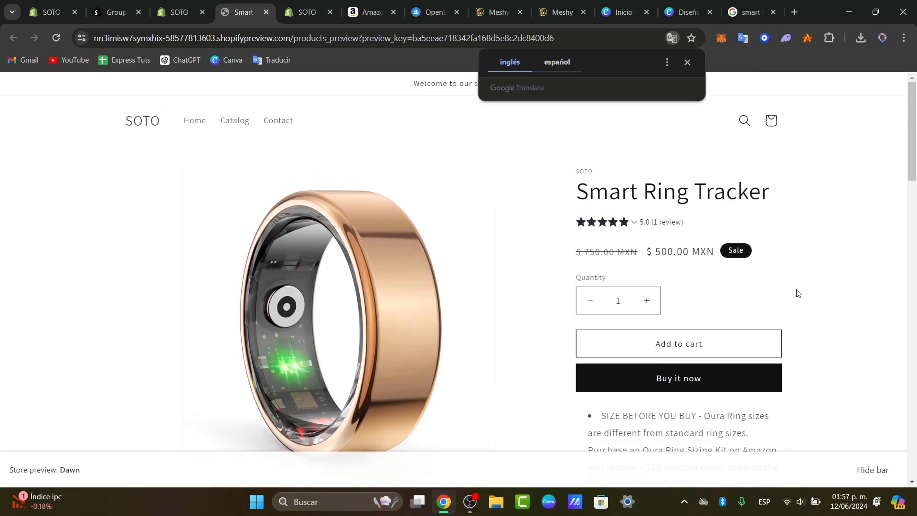
click(846, 250)
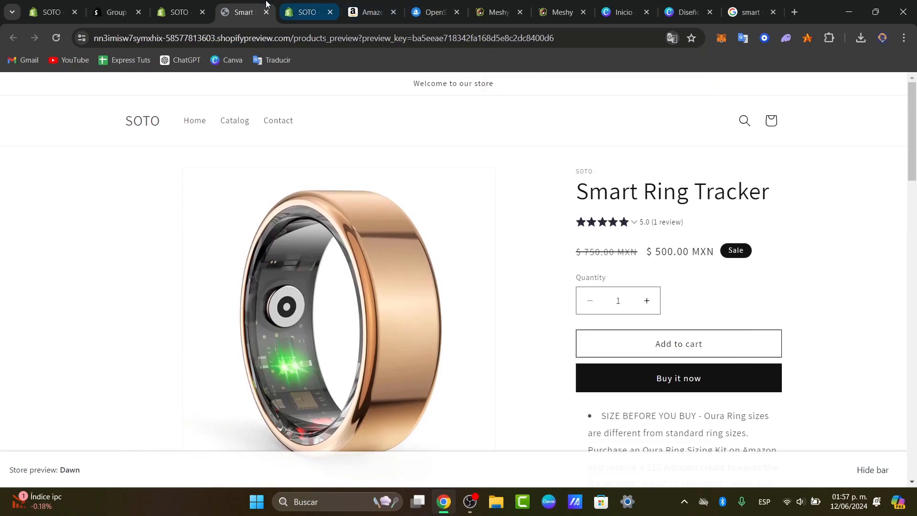
Return to the Shopify admin and open the current Dawn theme in the theme editor.
click(142, 4)
click(52, 12)
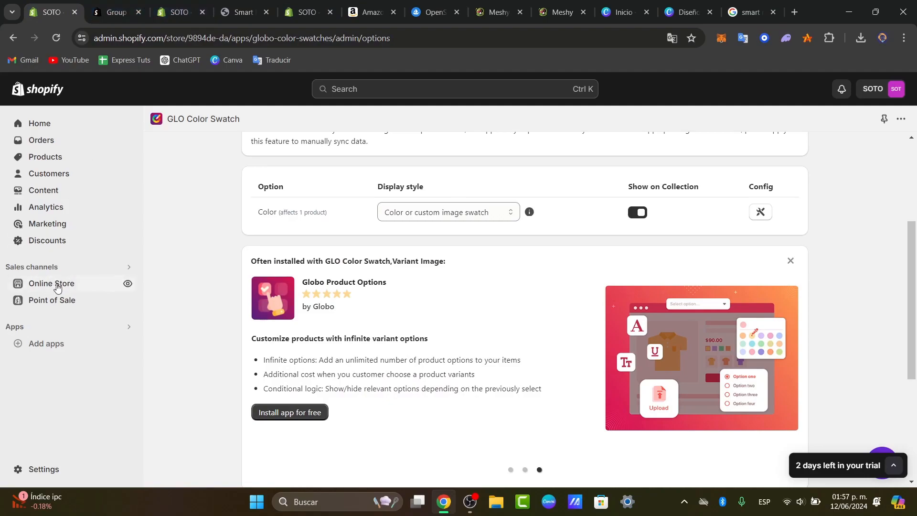
click(58, 285)
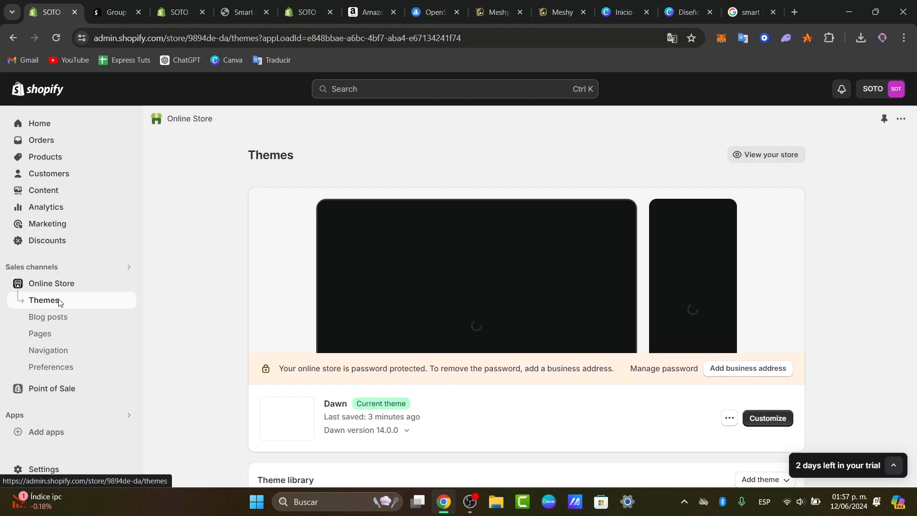
click(755, 417)
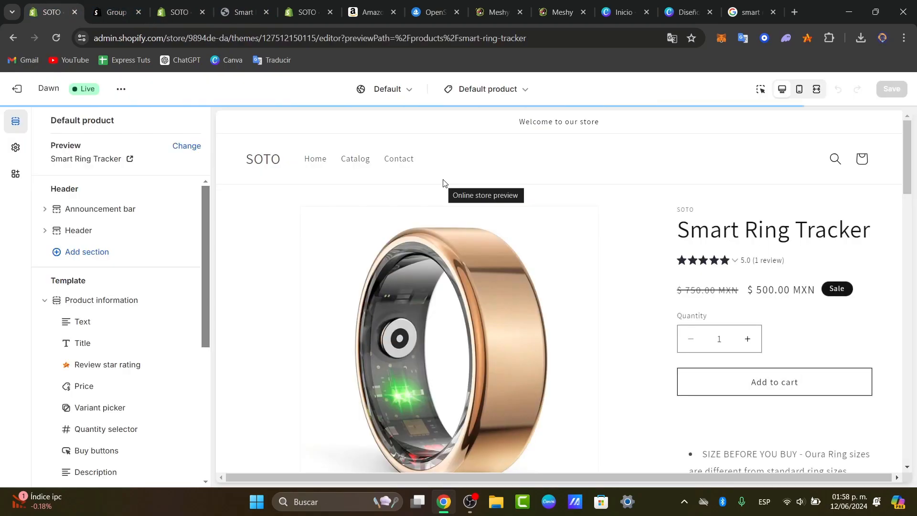
Examine the product page preview, follow the Essential plan link in the widget notice, and cancel the redirect prompt.
scroll(839, 260, down, 5)
scroll(839, 260, down, 5)
scroll(839, 275, up, 1)
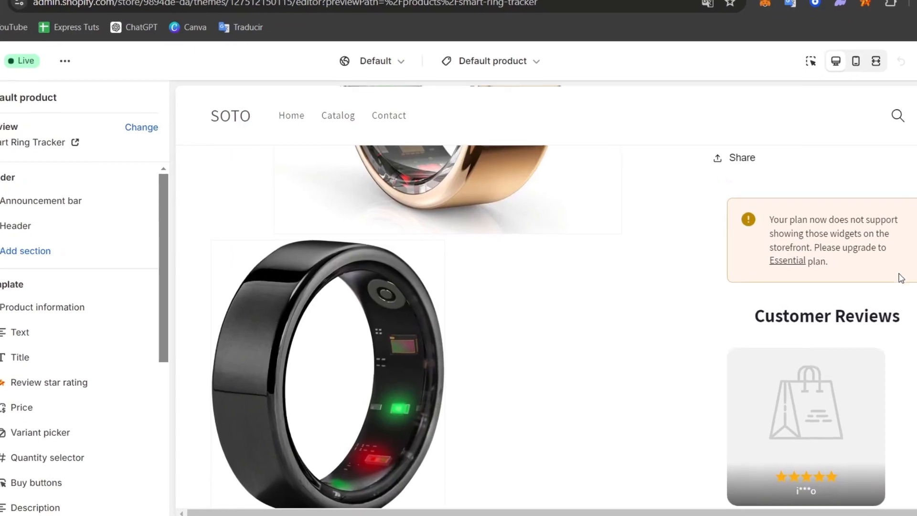
drag(860, 267, 843, 219)
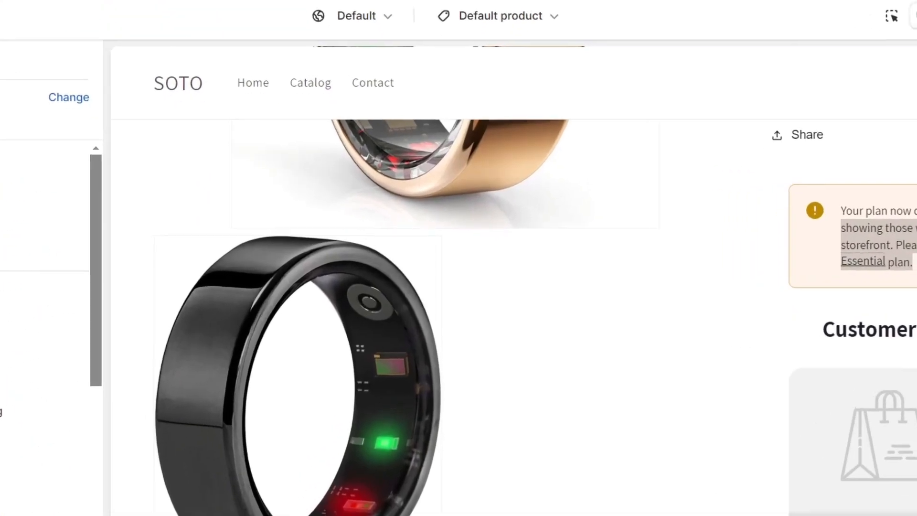
click(872, 261)
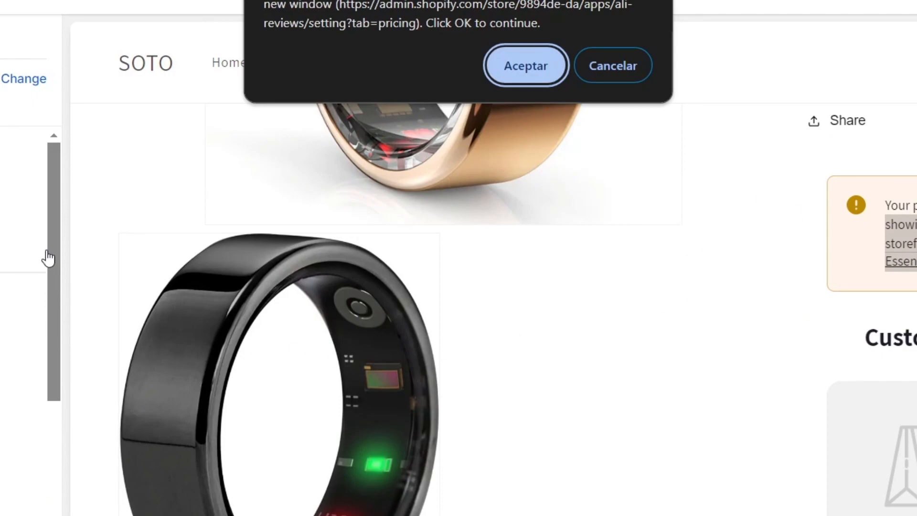
click(589, 72)
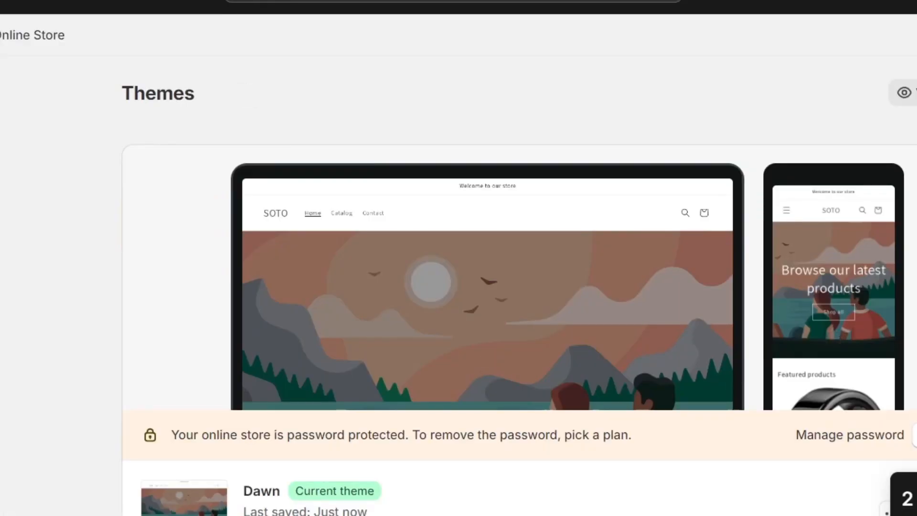
Reopen GLO Color Swatch and look through its Options page, including the recommended apps.
click(430, 2)
click(299, 71)
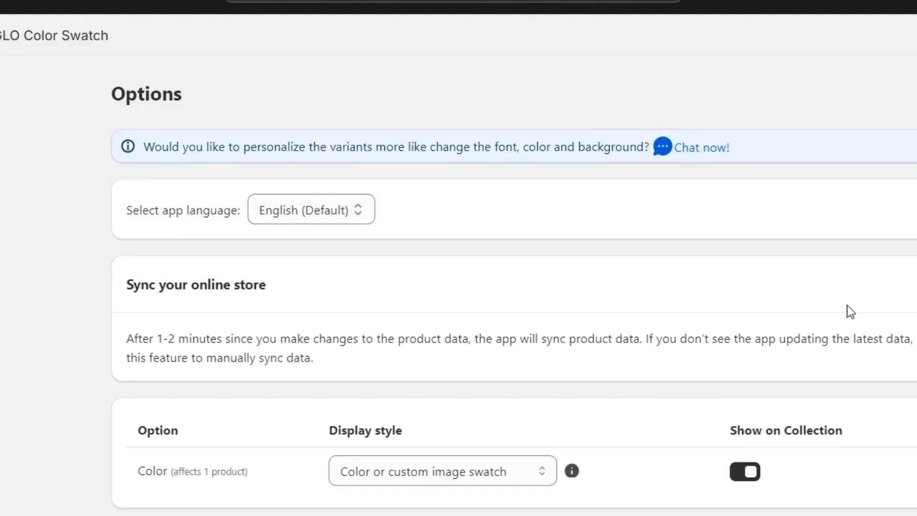
scroll(677, 334, down, 10)
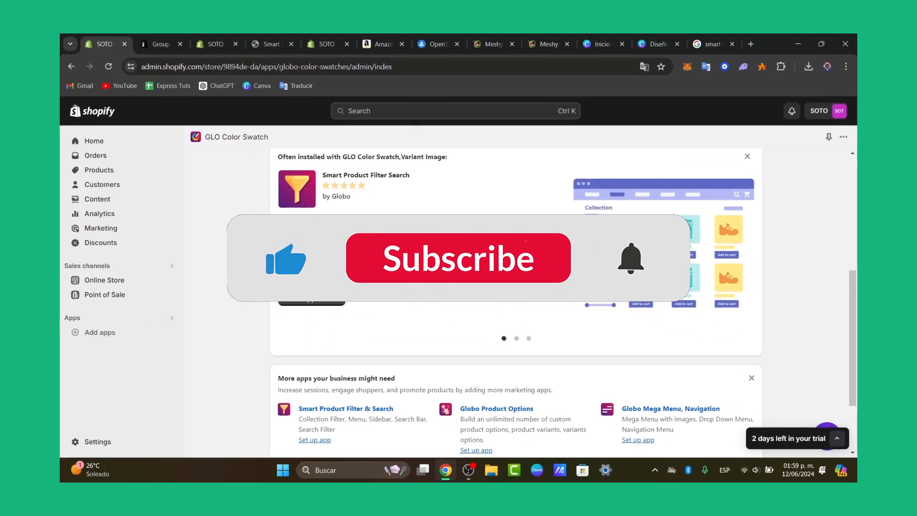
scroll(507, 311, down, 1)
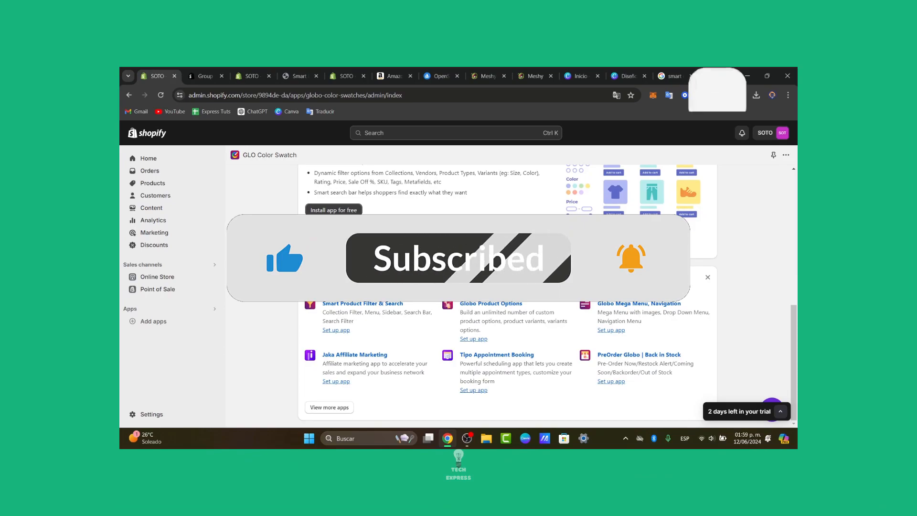
scroll(484, 280, up, 10)
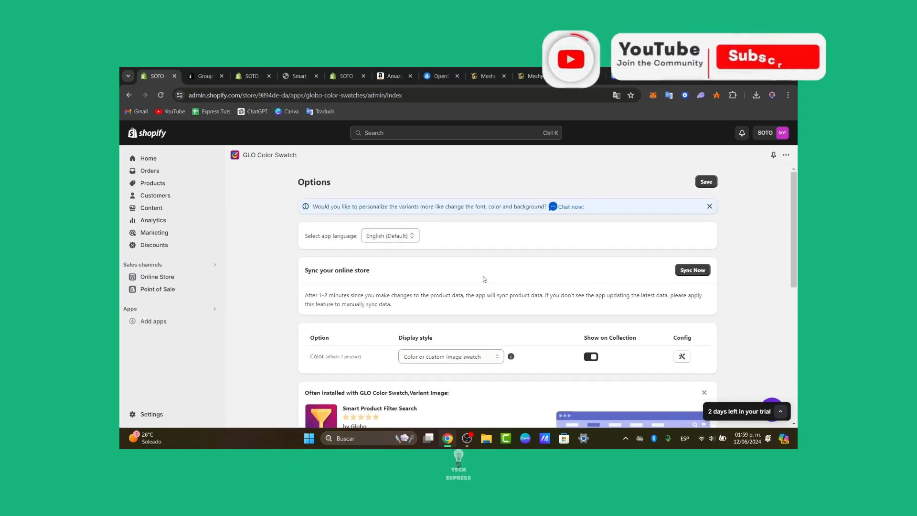